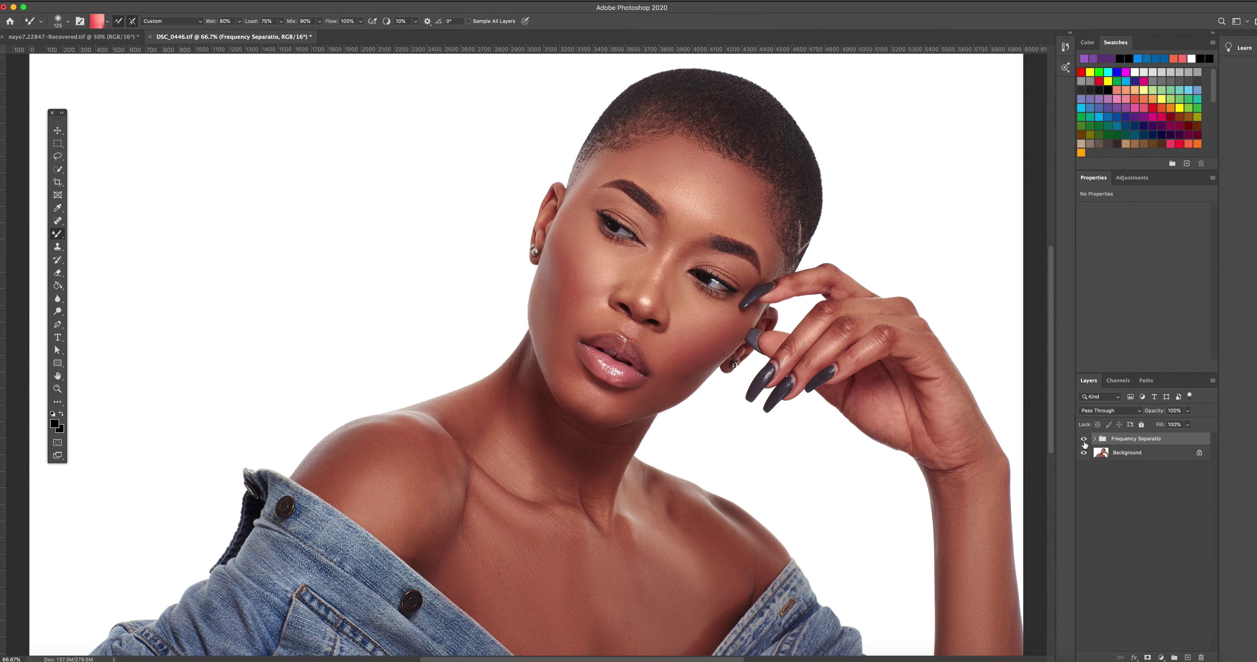
Step: Compare the portrait with the frequency separation group hidden and shown
left_click(1084, 439)
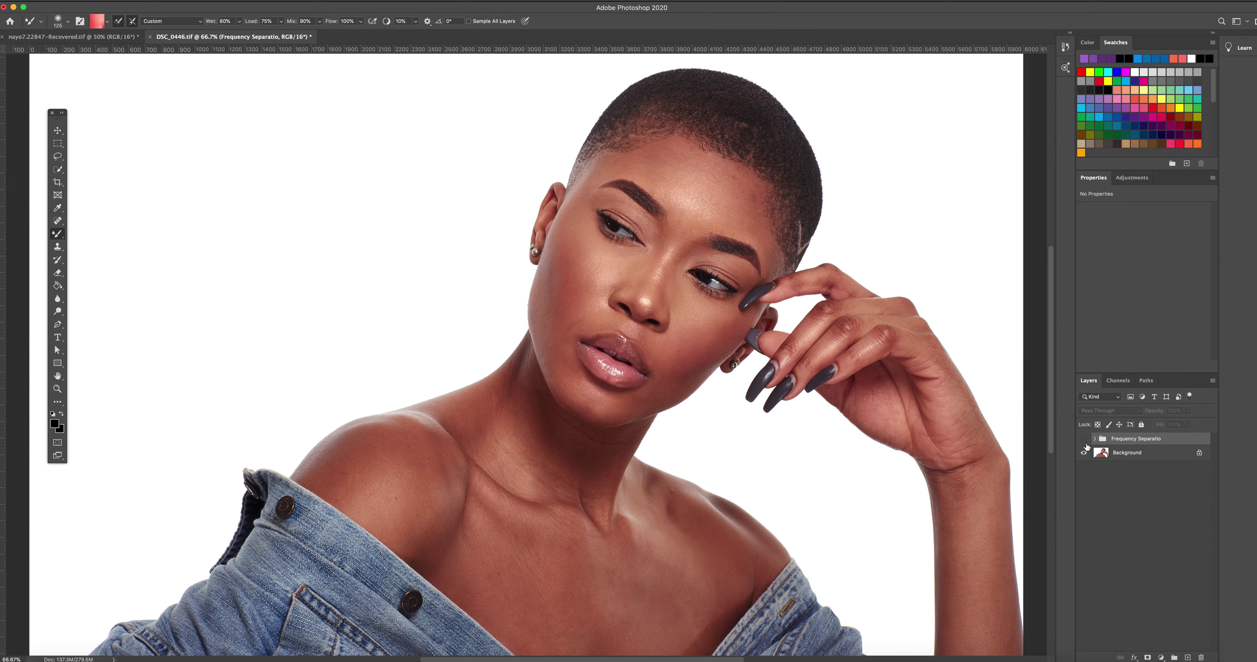
left_click(1083, 439)
left_click(1084, 439)
left_click(1084, 439)
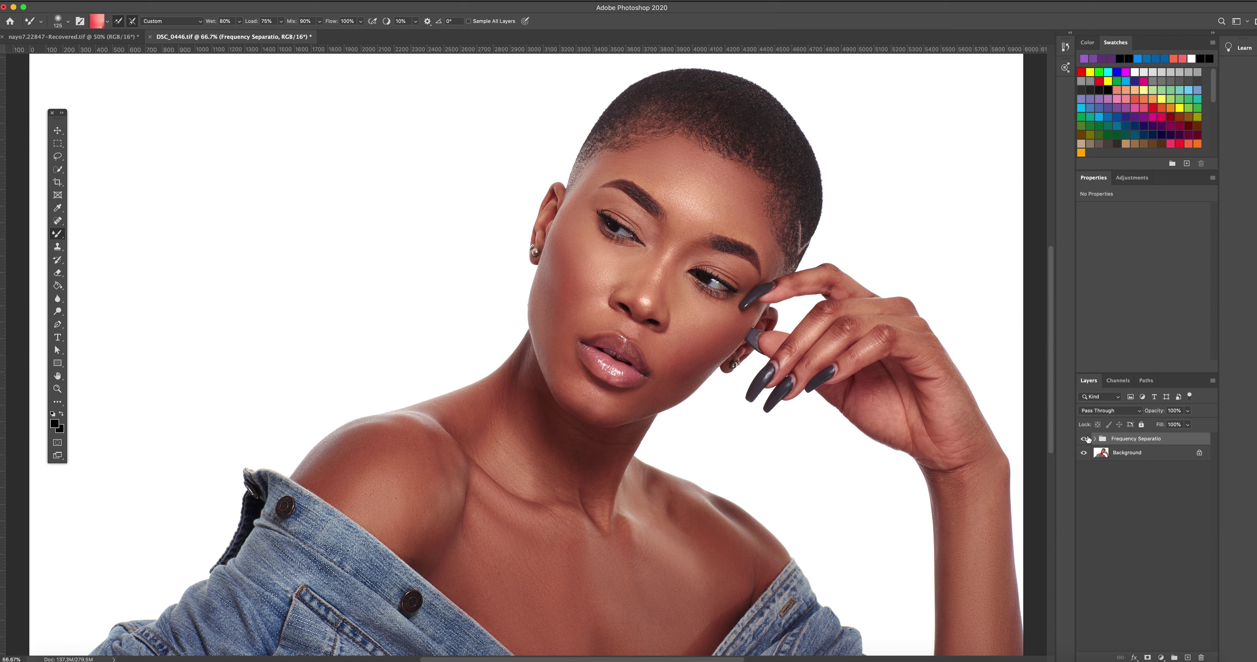
left_click(1084, 439)
left_click(1084, 438)
Step: Create a Soft Light layer filled with 50% gray above the frequency separation group, and duplicate it
key("super+shift+n")
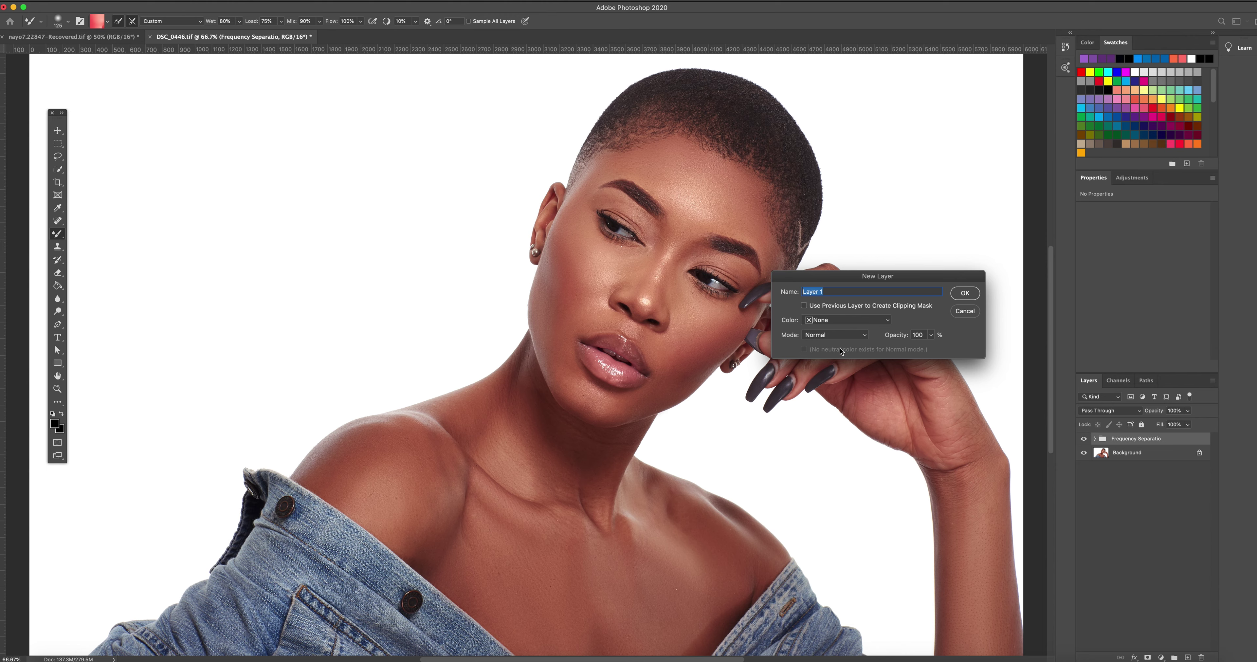
left_click(866, 340)
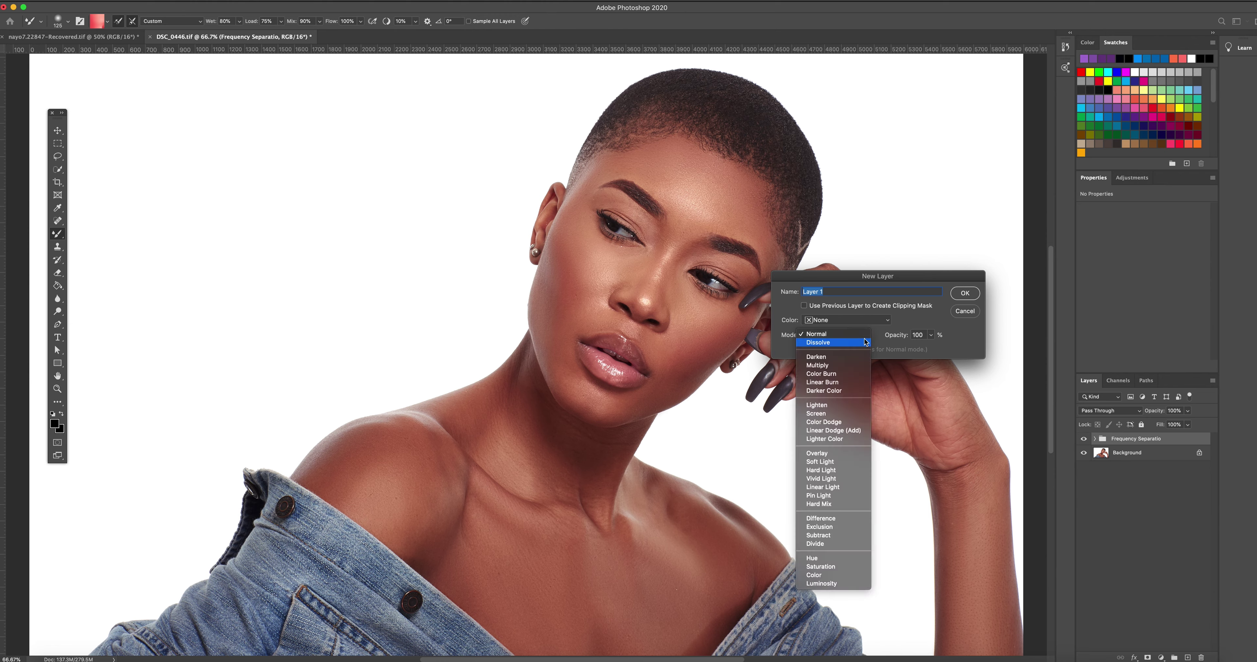
left_click(849, 464)
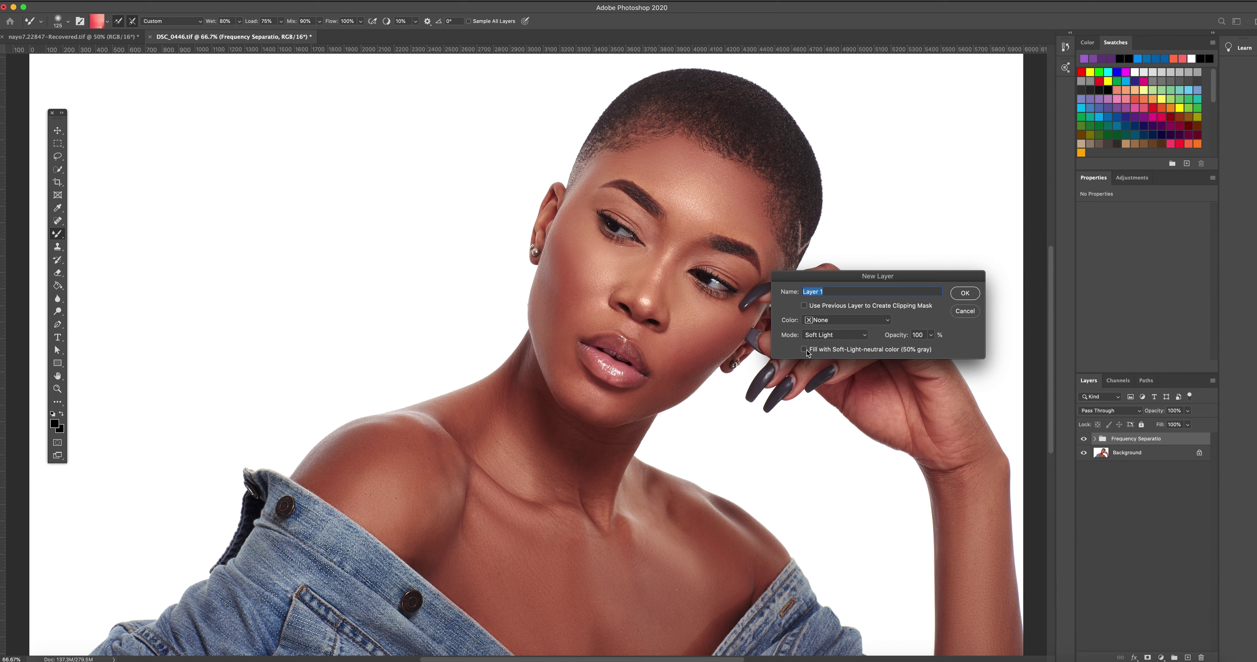
left_click(805, 350)
left_click(966, 297)
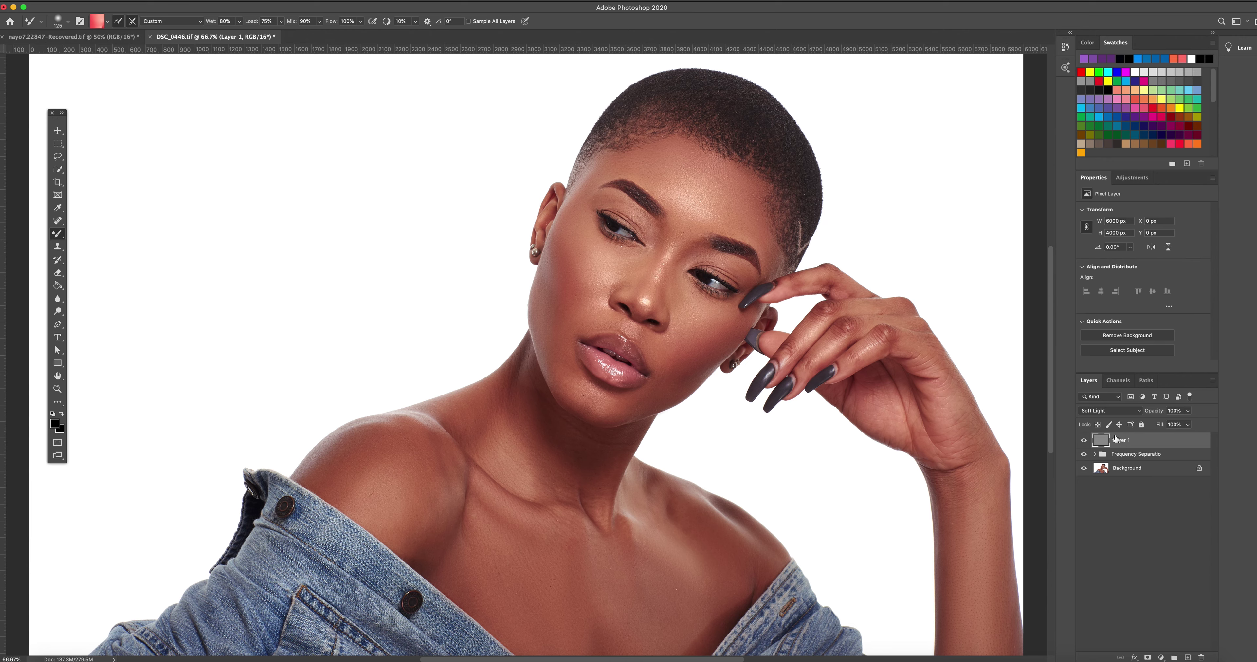
key("super+j")
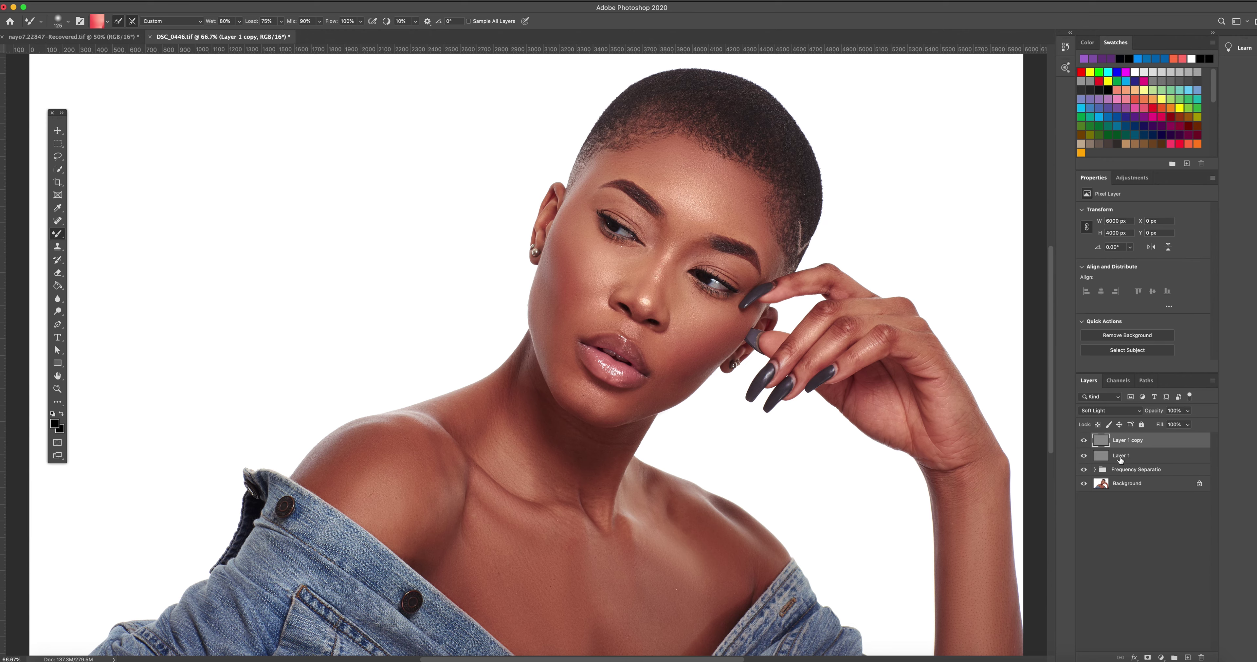
Step: Rename the lower gray layer Burn and its copy Dodge
left_click(1111, 461)
double_click(1122, 457)
type("Burn")
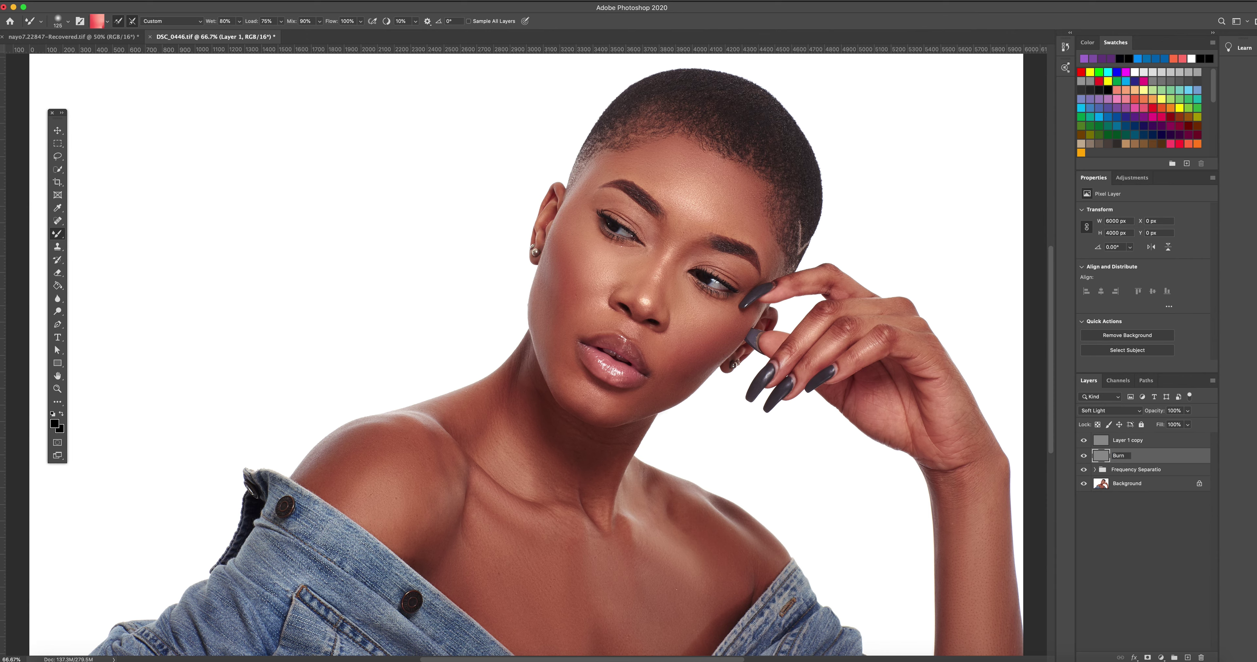
double_click(1127, 441)
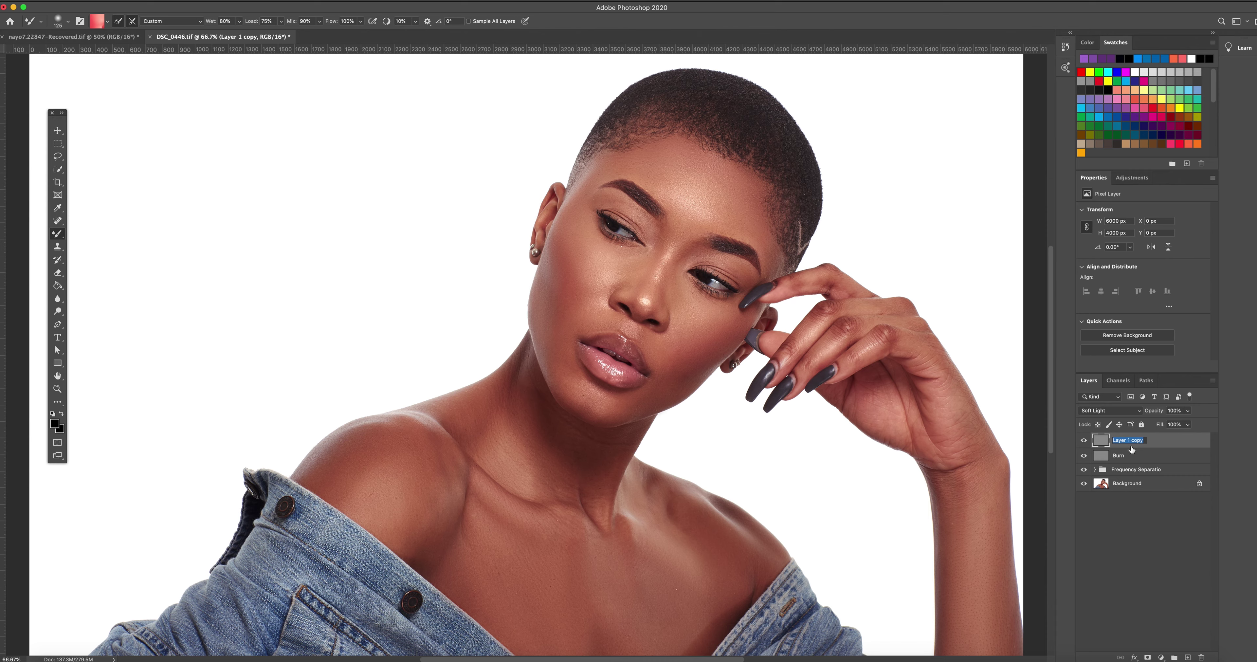
type("Dodge")
key("Return")
Step: With the Burn layer selected, set up the Brush tool with default black and white colors and 2% flow
left_click(1132, 460)
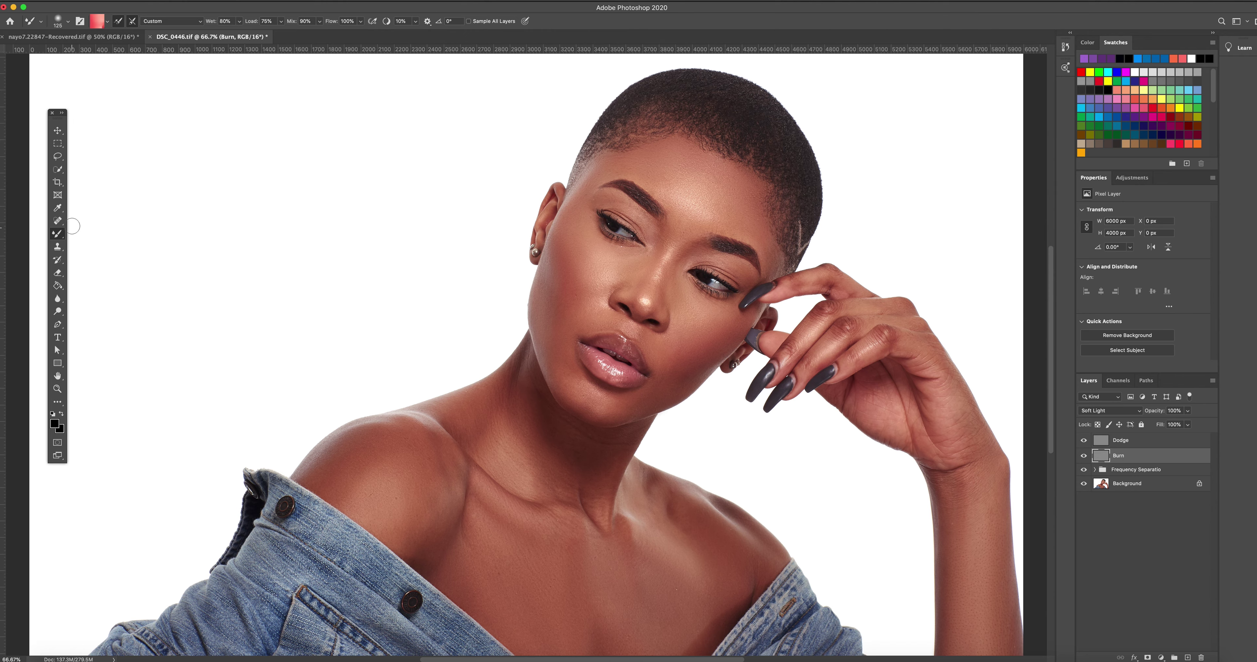
left_click(57, 234)
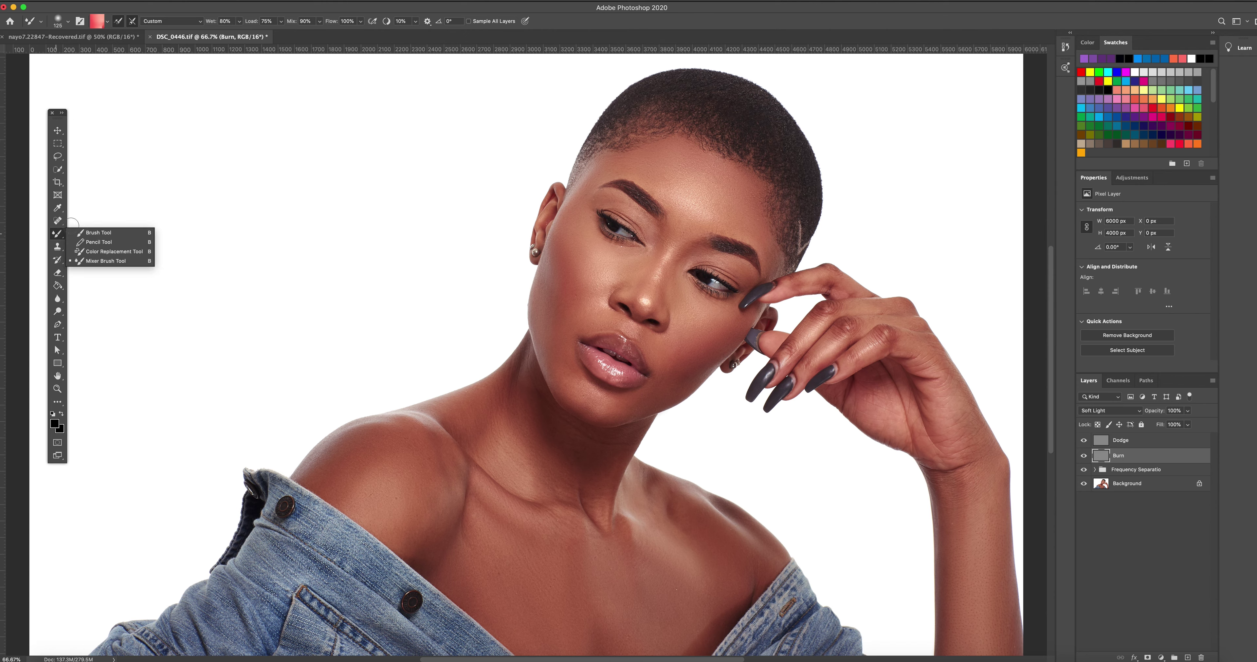
left_click(92, 232)
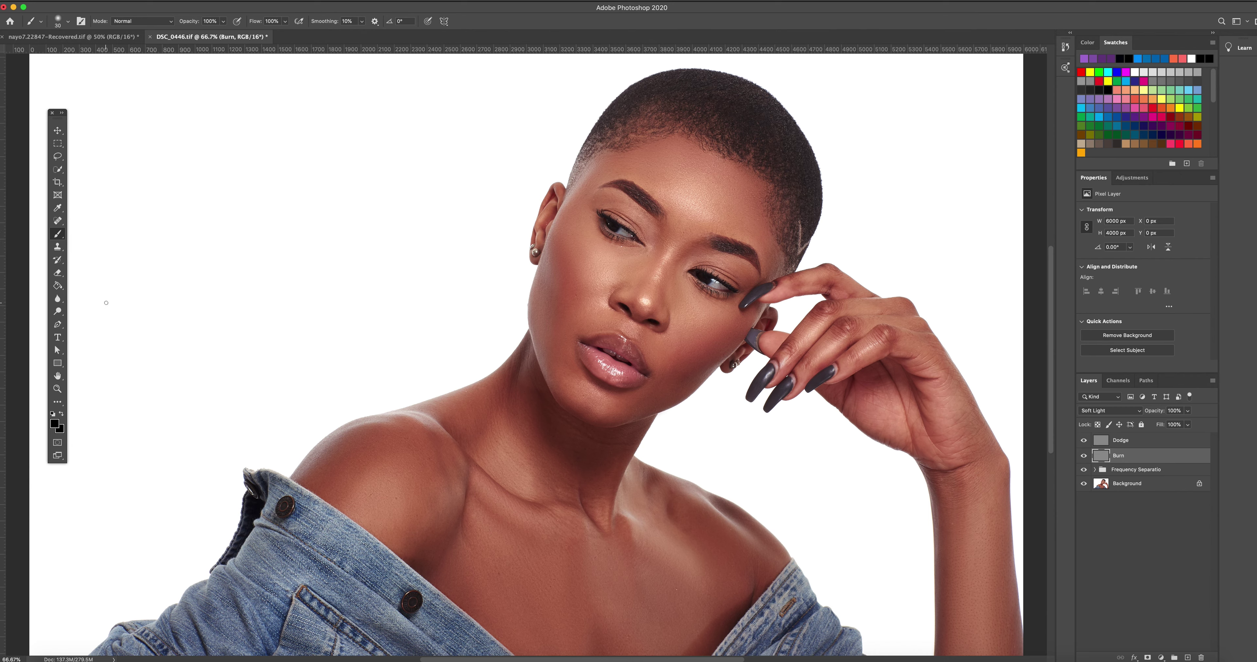
left_click(63, 414)
key("d")
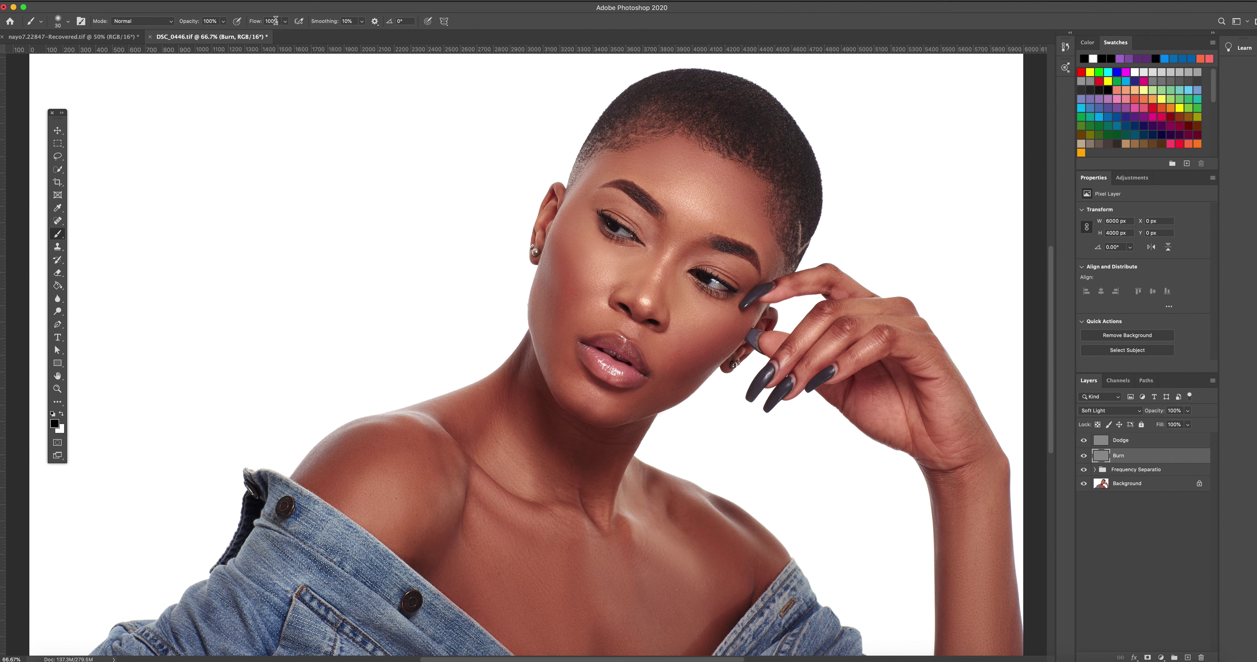
left_click_drag(274, 21, 265, 22)
type("2")
Step: Try darkening the jawline and neck shadows on the Burn layer with a large soft black brush
key("bracketright")
key("bracketright")
key("bracketright")
key("bracketright")
key("bracketright")
key("bracketleft")
key("bracketleft")
mouse_move(539, 309)
left_mouse_down()
mouse_move(573, 285)
mouse_move(552, 284)
mouse_move(557, 264)
mouse_move(557, 316)
mouse_move(550, 249)
mouse_move(565, 389)
mouse_move(543, 247)
mouse_move(561, 426)
mouse_move(546, 237)
mouse_move(565, 445)
left_mouse_up()
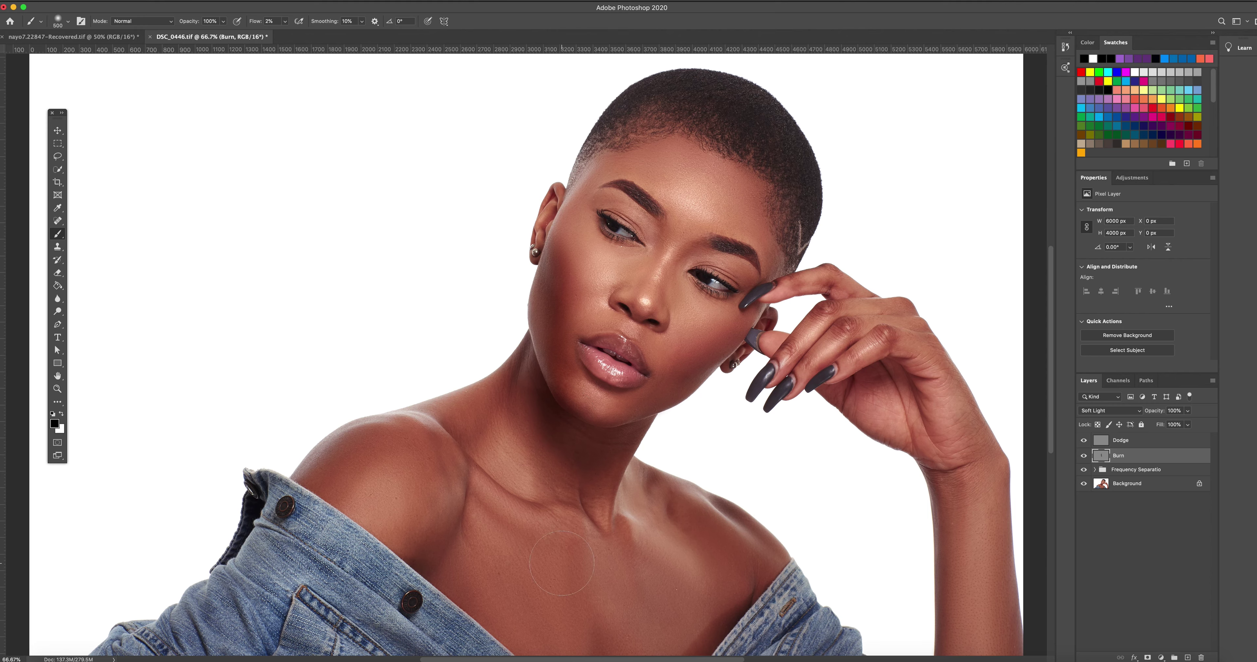
mouse_move(521, 315)
left_mouse_down()
mouse_move(550, 260)
mouse_move(547, 406)
mouse_move(597, 418)
mouse_move(675, 413)
mouse_move(627, 410)
mouse_move(730, 348)
mouse_move(668, 385)
mouse_move(726, 350)
mouse_move(680, 380)
mouse_move(631, 381)
mouse_move(612, 450)
left_mouse_up()
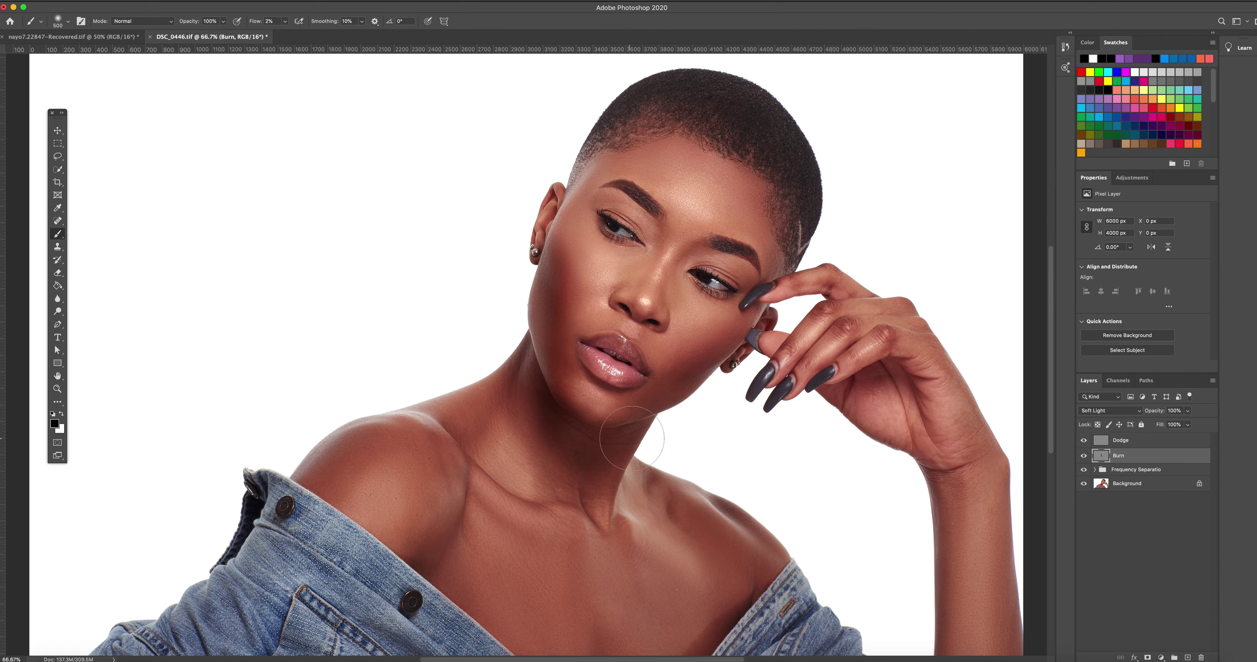
Step: Undo the burn strokes on the jawline and neck
key("super+z")
key("super+z")
key("super+z")
key("super+z")
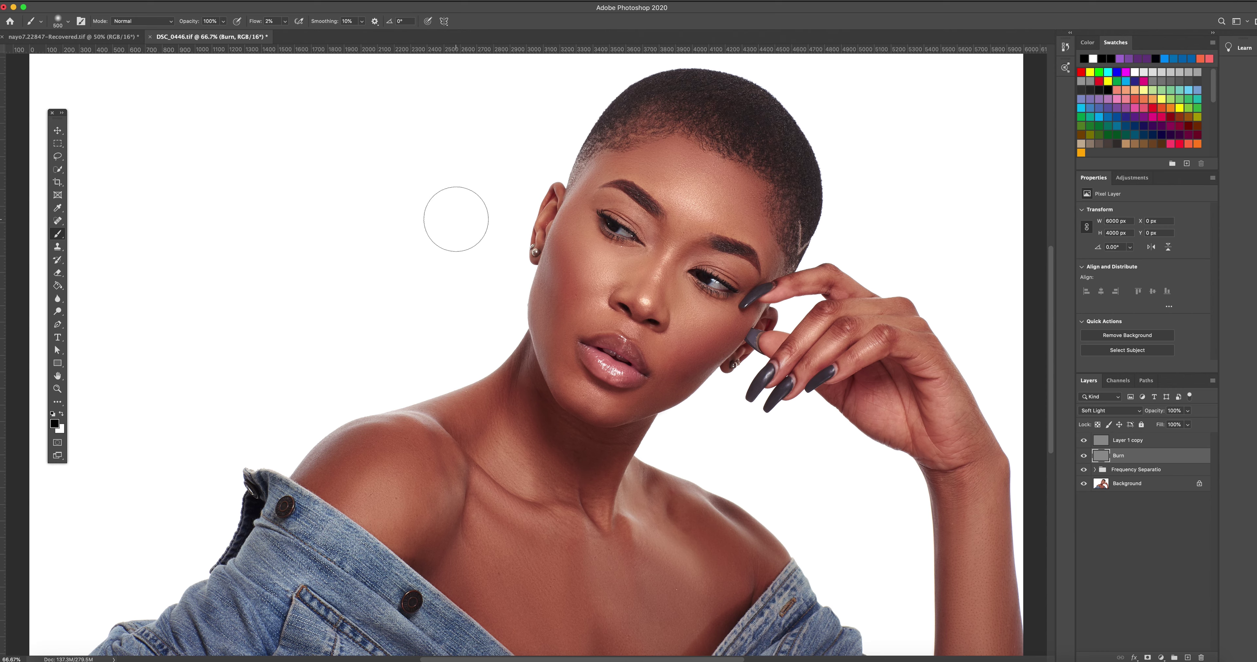
Step: Try darkening the jaw edge and the neck under the chin at different brush sizes, and undo the strokes
key("bracketleft")
key("bracketleft")
key("bracketleft")
key("bracketleft")
mouse_move(554, 381)
left_mouse_down()
mouse_move(556, 410)
mouse_move(571, 407)
left_mouse_up()
key("bracketright")
key("bracketright")
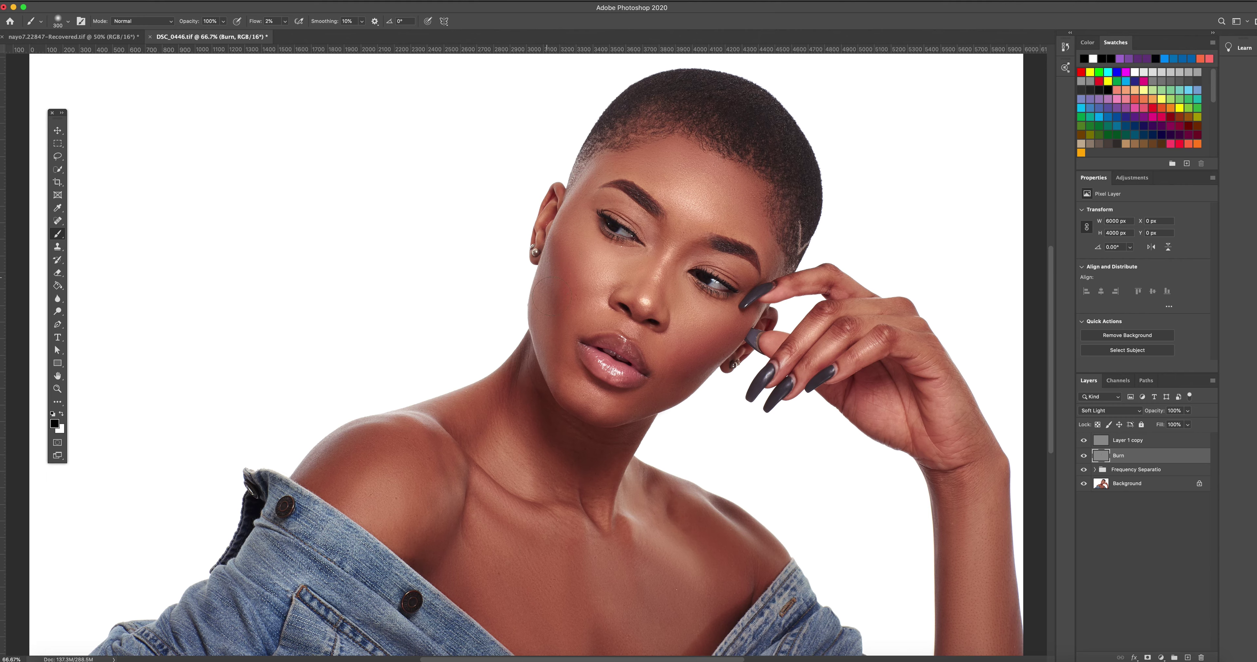
key("bracketright")
mouse_move(692, 376)
left_mouse_down()
mouse_move(661, 446)
mouse_move(633, 447)
left_mouse_up()
key("cmd+z")
key("cmd+z")
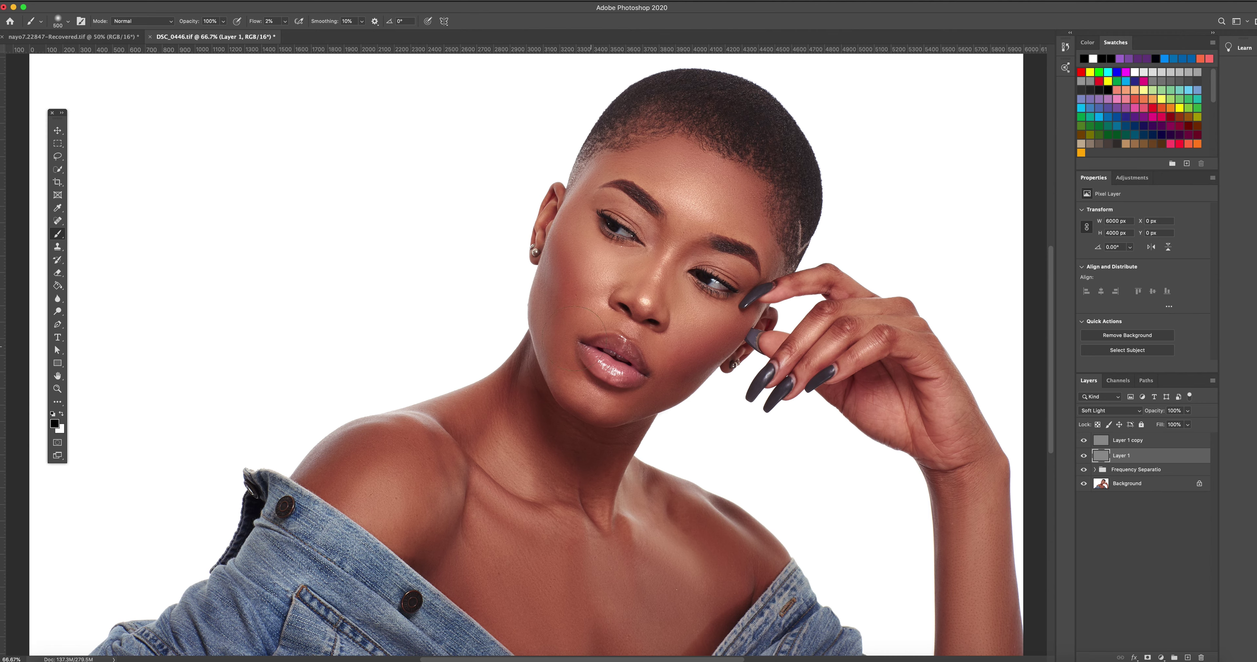
Step: Darken both sides of the jaw on the lower gray layer with the black brush and compare with the layer hidden
key("bracketright")
key("bracketleft")
mouse_move(562, 386)
left_mouse_down()
mouse_move(557, 259)
mouse_move(554, 342)
left_mouse_up()
key("bracketright")
mouse_move(687, 355)
left_mouse_down()
mouse_move(646, 404)
mouse_move(716, 379)
mouse_move(658, 397)
mouse_move(693, 393)
mouse_move(689, 371)
mouse_move(663, 468)
mouse_move(664, 419)
mouse_move(682, 391)
mouse_move(695, 393)
mouse_move(668, 397)
left_mouse_up()
key("bracketright")
key("super+comma")
key("super+comma")
key("super+comma")
key("super+comma")
Step: Darken the shading on the nose, and the neck below the chin with a larger brush
left_click_drag(649, 288, 642, 291)
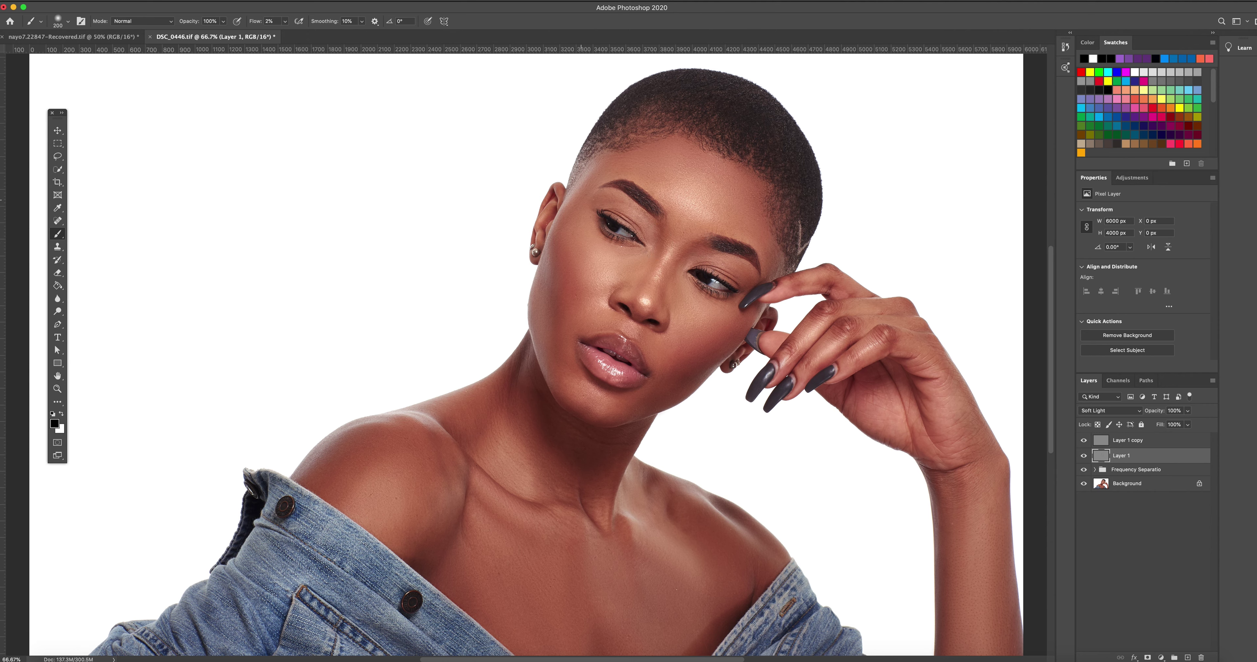
key("bracketright")
key("bracketright")
key("bracketright")
mouse_move(568, 449)
left_mouse_down()
mouse_move(650, 445)
mouse_move(640, 427)
mouse_move(651, 420)
mouse_move(601, 497)
mouse_move(618, 460)
left_mouse_up()
Step: Darken the shadows across the bare shoulder beside the jacket collar with a much larger brush
key("bracketright")
key("bracketright")
key("bracketright")
key("bracketright")
key("bracketright")
key("bracketright")
mouse_move(330, 483)
left_mouse_down()
mouse_move(327, 461)
mouse_move(312, 483)
mouse_move(494, 386)
mouse_move(453, 479)
left_mouse_up()
Step: Darken the upper chest below the collarbones with a smaller brush and compare with the burn layer hidden and shown
key("bracketleft")
key("bracketleft")
mouse_move(578, 532)
left_mouse_down()
mouse_move(576, 476)
mouse_move(561, 484)
mouse_move(601, 502)
mouse_move(682, 421)
mouse_move(676, 502)
mouse_move(757, 565)
mouse_move(712, 539)
mouse_move(718, 625)
mouse_move(757, 583)
mouse_move(737, 556)
mouse_move(759, 520)
mouse_move(739, 515)
left_mouse_up()
key("bracketleft")
key("super+comma")
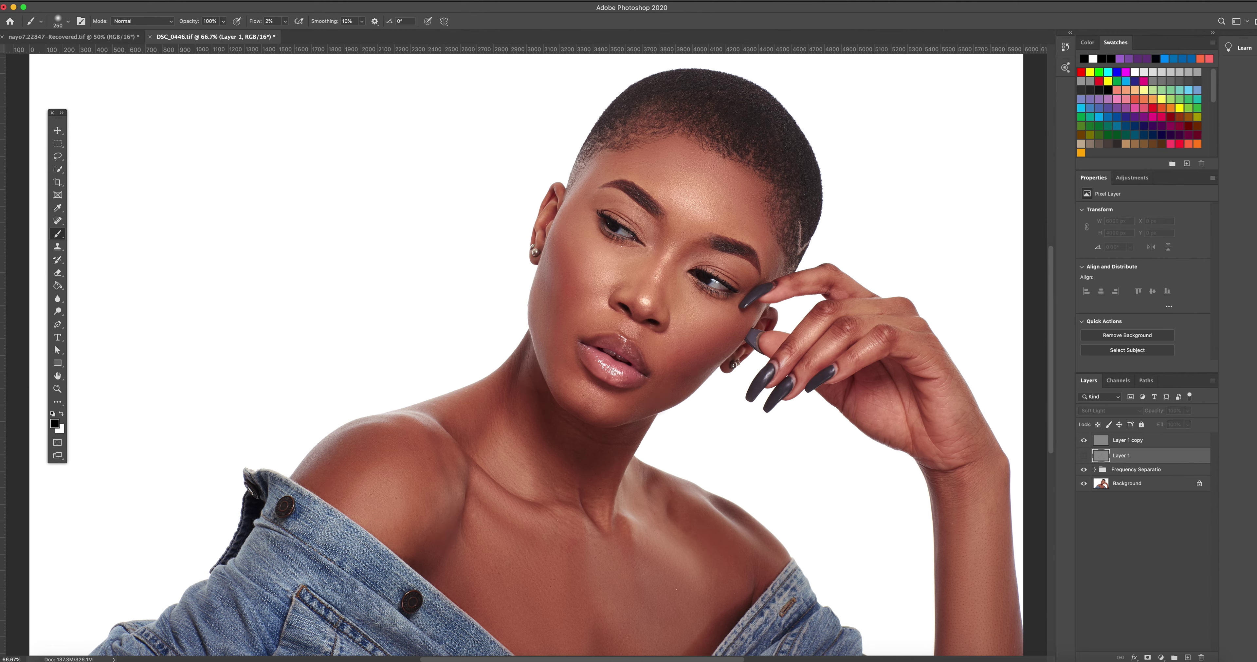
key("super+comma")
key("super+comma")
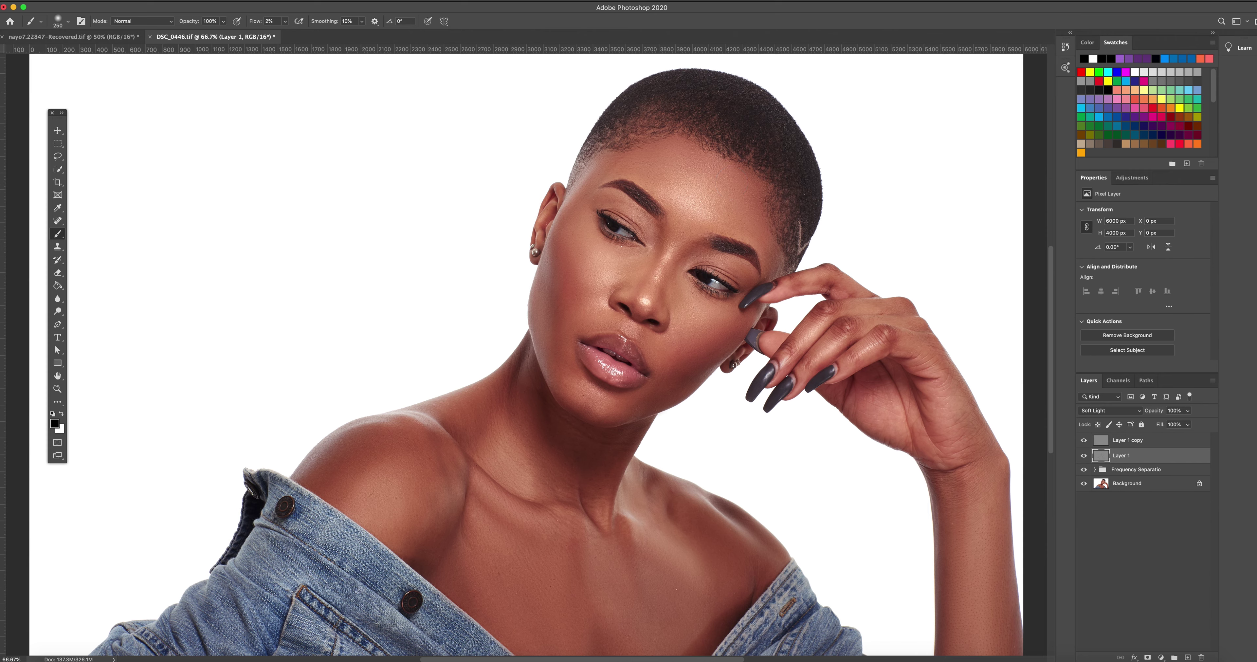
Step: Rename the painted lower gray layer Burn and the copy above it Dodge
key("alt+bracketright")
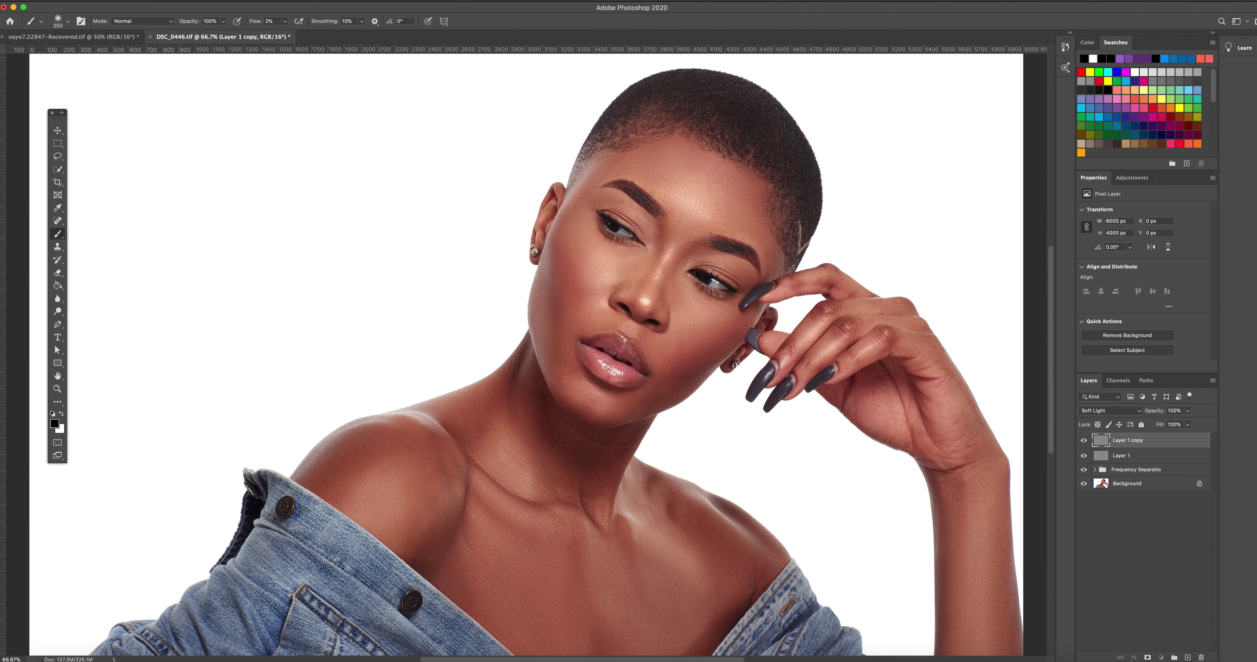
double_click(1122, 455)
type("Bur")
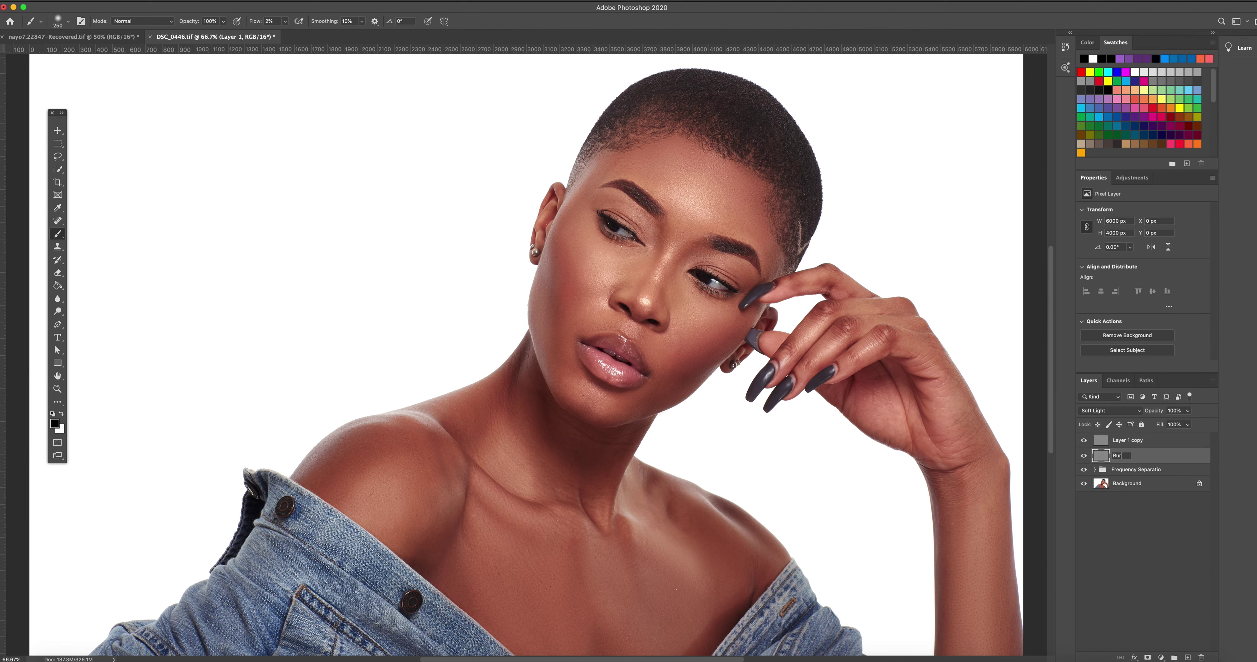
type("n")
double_click(1128, 441)
type("Dodge")
key("Return")
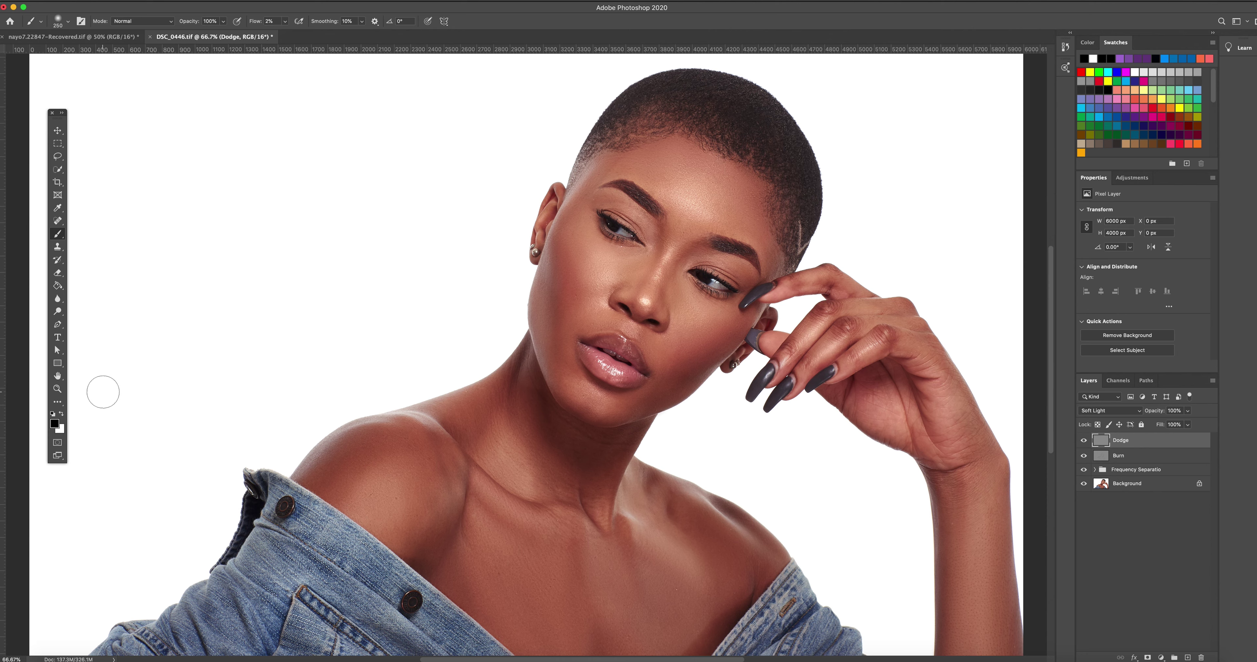
Step: Switch the painting color to white and resize the brush for lightening highlights on the Dodge layer
key("x")
key("bracketright")
key("bracketright")
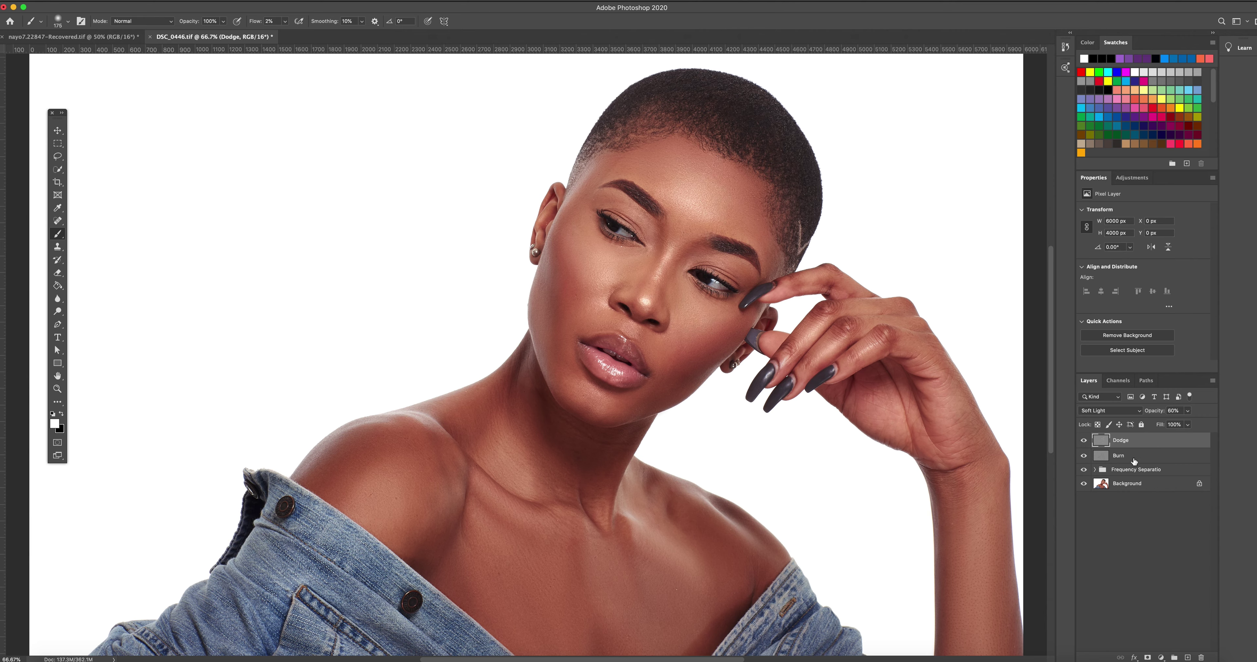
Step: Group the Dodge and Burn layers, and compare the portrait with the group hidden and shown
left_click(1130, 457, "shift")
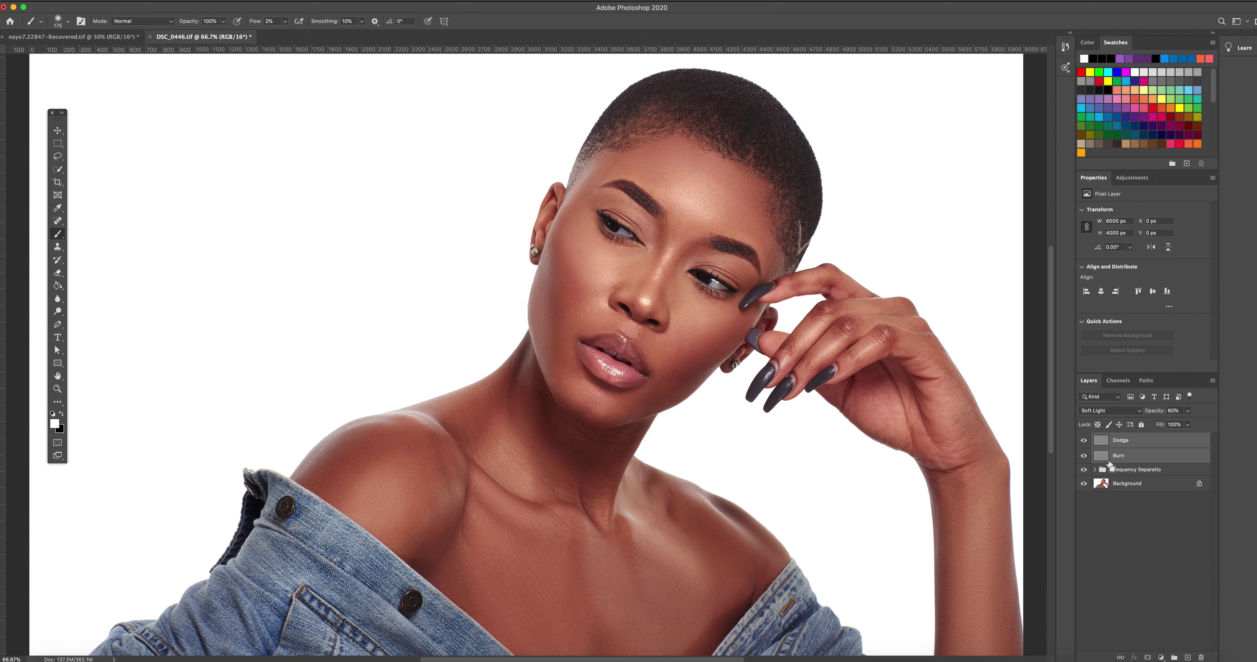
key("super+g")
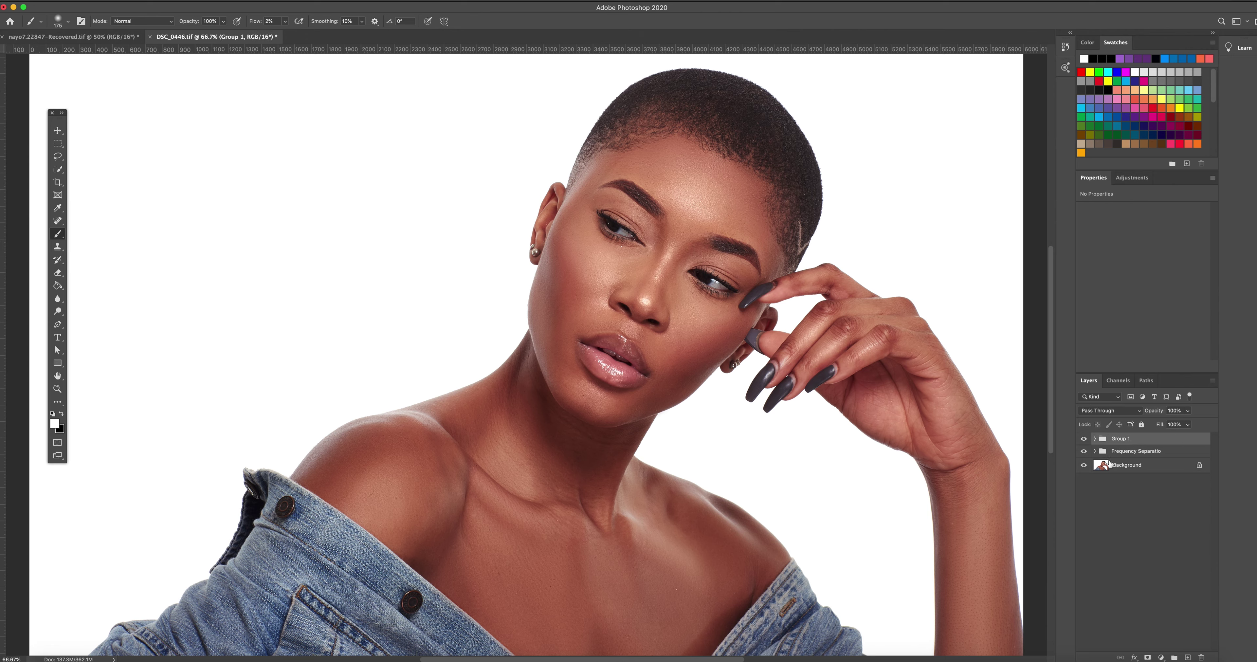
left_click(1084, 440)
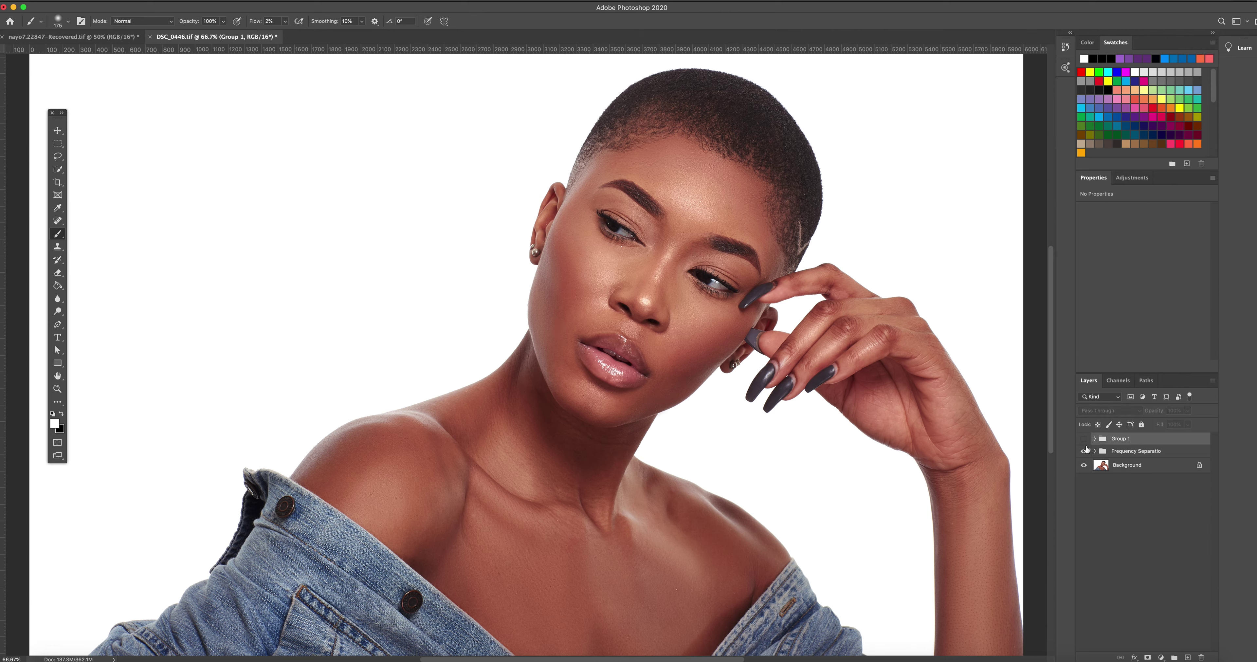
left_click(1084, 440)
left_click(1084, 441)
left_click(1084, 440)
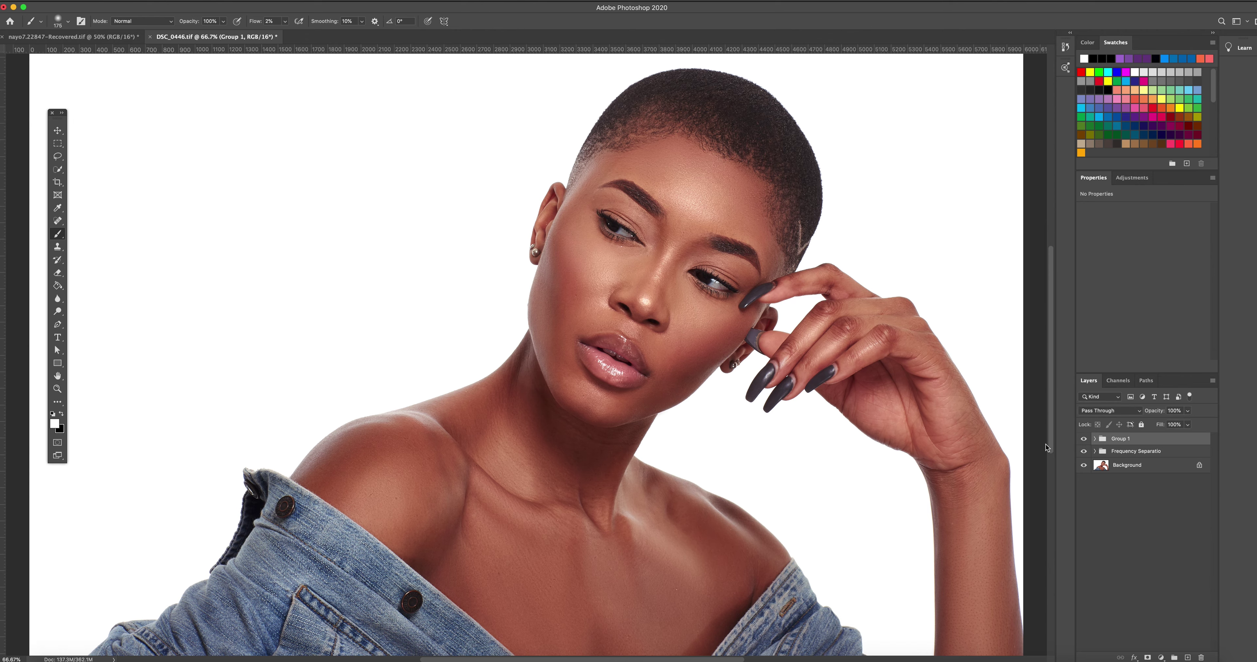
Step: Expand the new layer group and select the Dodge layer inside it
left_click(1095, 438)
left_click(1133, 453)
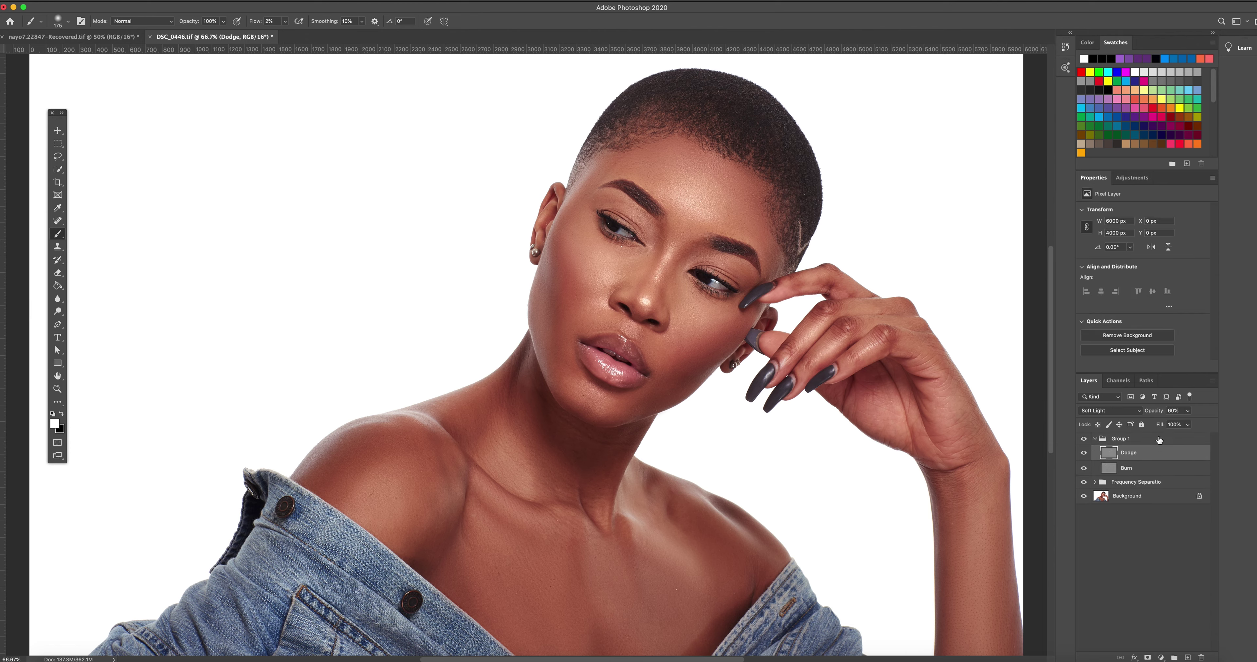